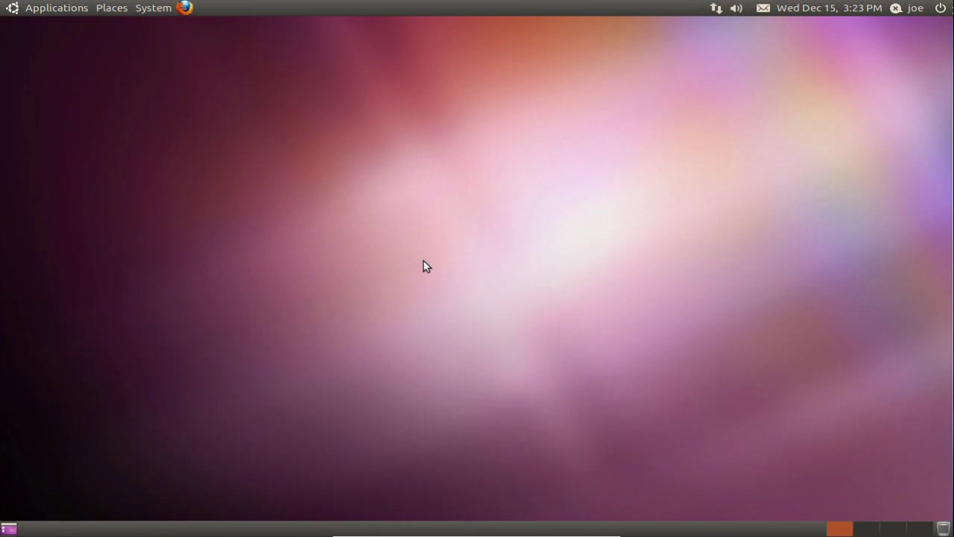
# Step: Launch Evolution Mail from the applications menu and move past the Welcome page
pyautogui.click(63, 12)
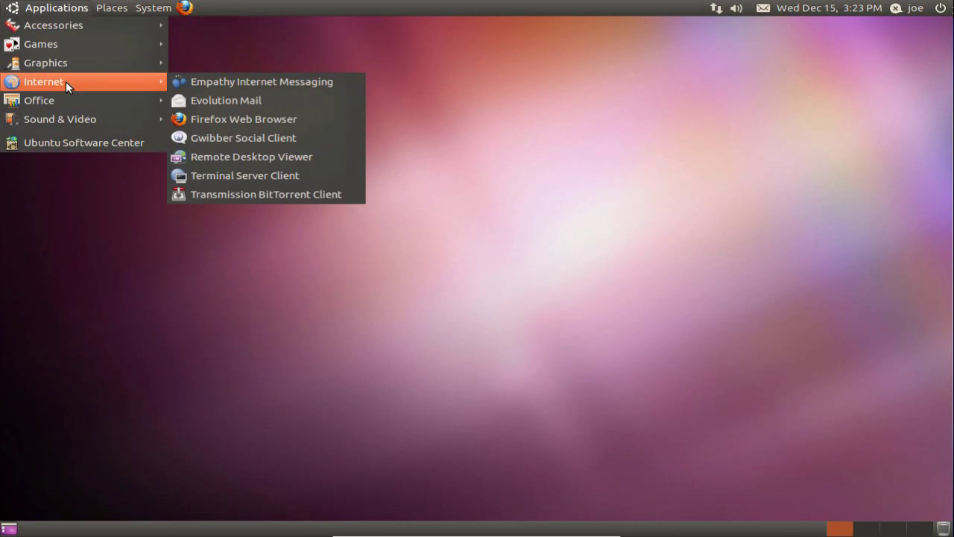
pyautogui.moveTo(45, 81)
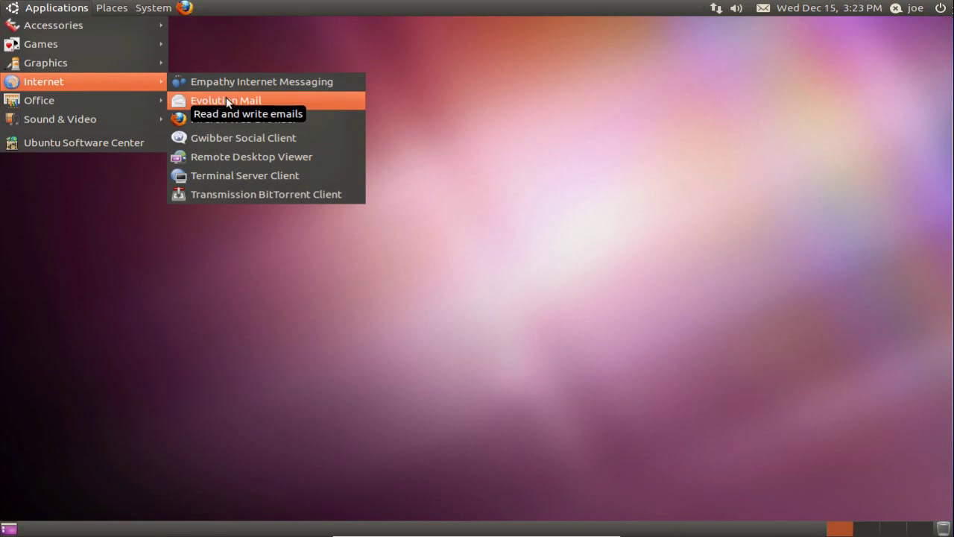
pyautogui.click(271, 105)
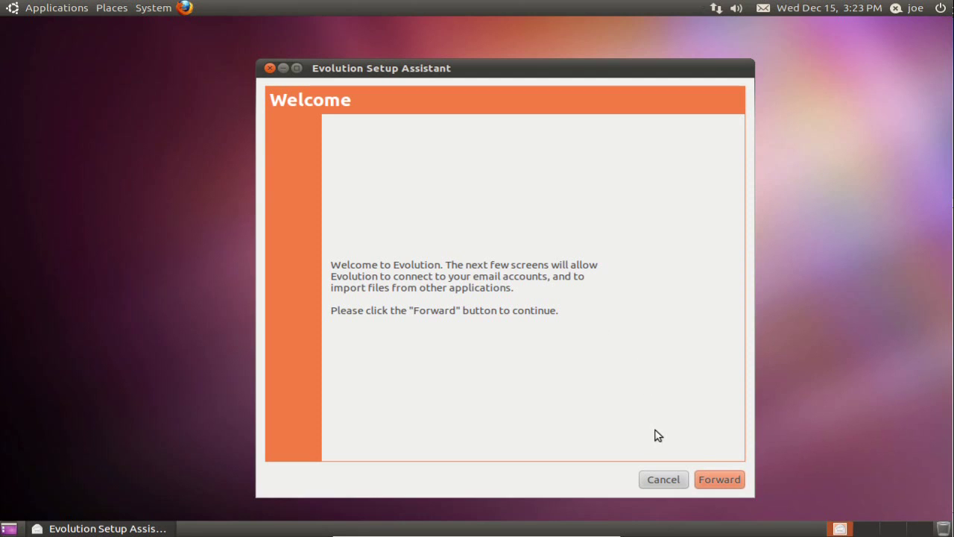
pyautogui.click(707, 479)
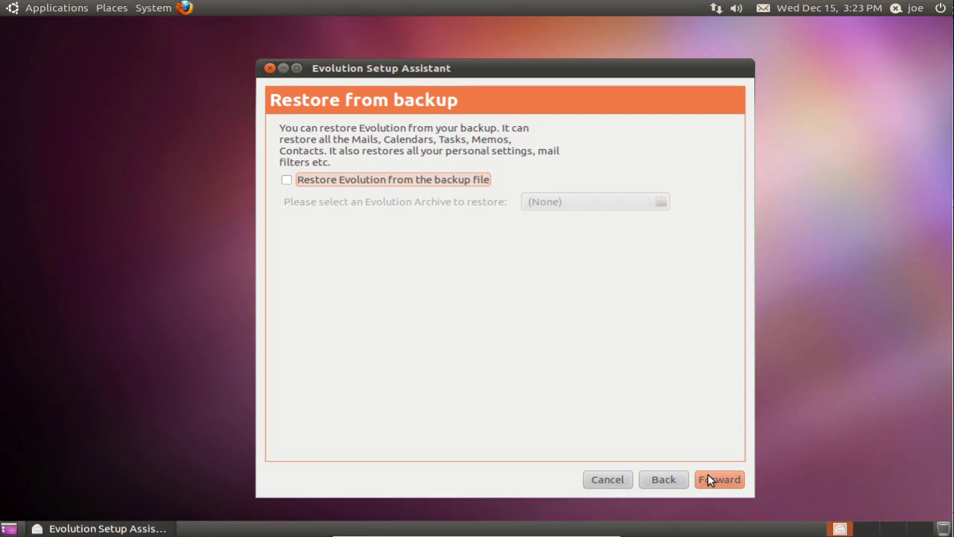
# Step: Skip the backup restore and enter the owner's full name and Gmail address as the identity
pyautogui.click(708, 477)
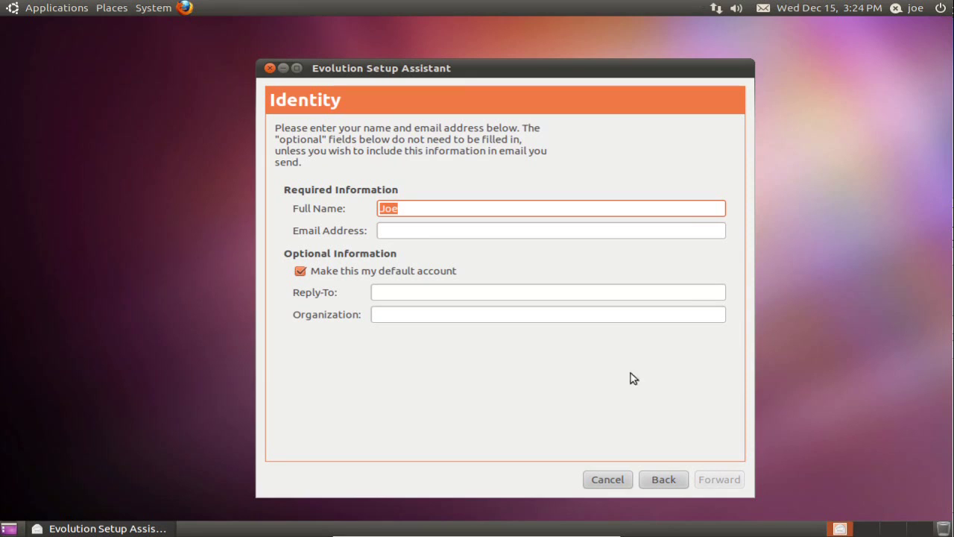
pyautogui.click(447, 209)
pyautogui.write('Steig')
pyautogui.write('er')
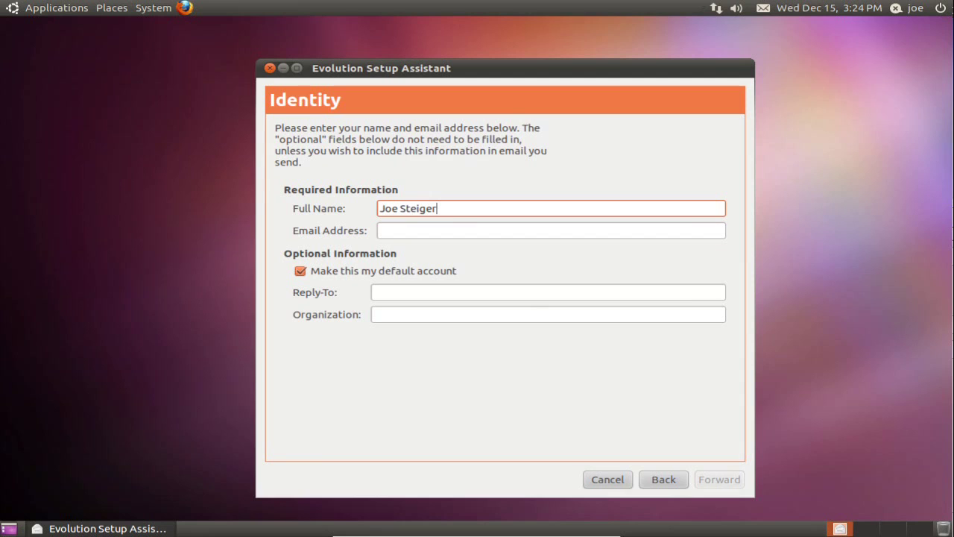
pyautogui.press('Tab')
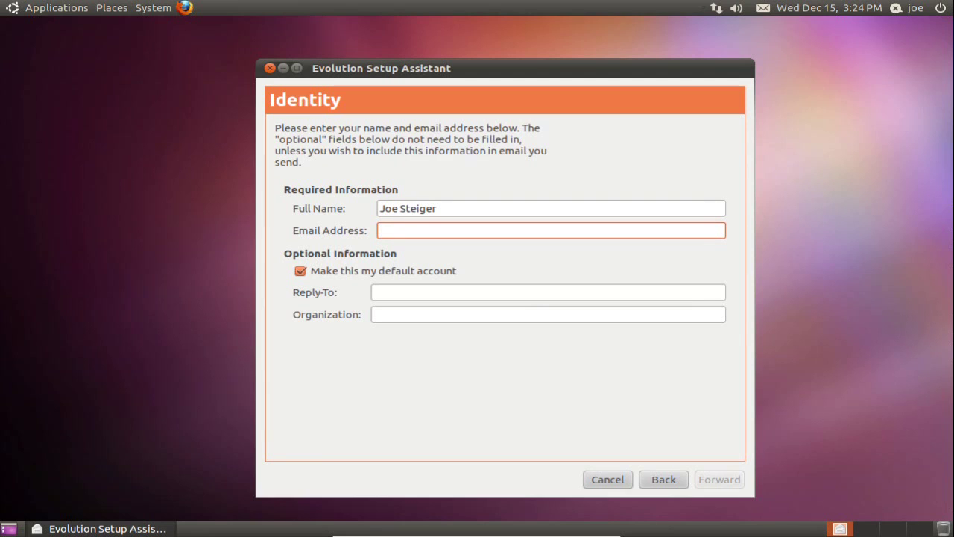
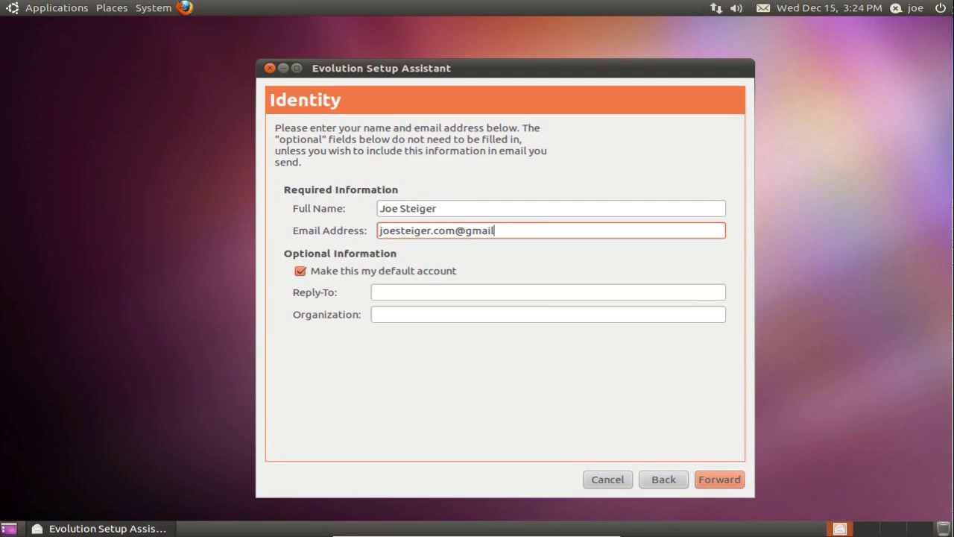
# Step: Set the incoming IMAP server to SSL encryption with the password remembered
pyautogui.click(718, 485)
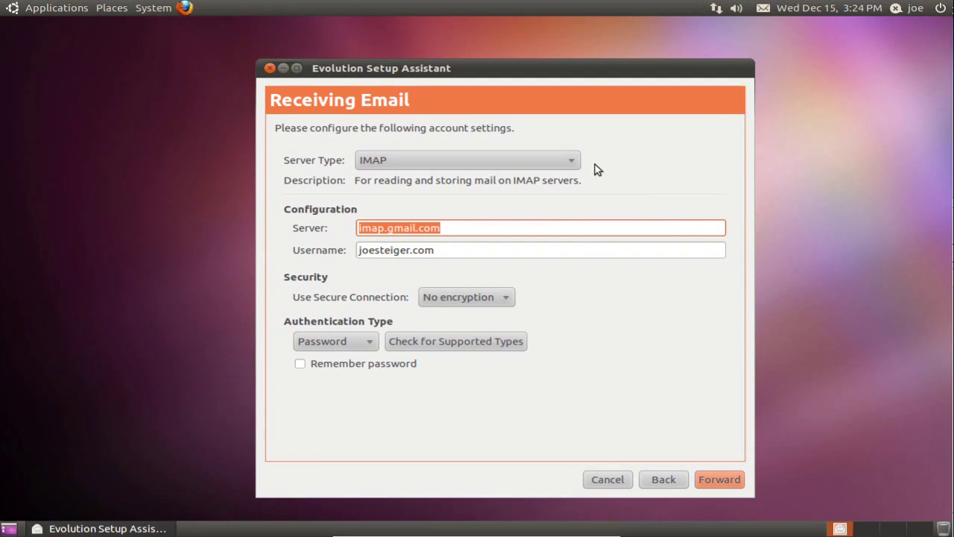
pyautogui.click(561, 161)
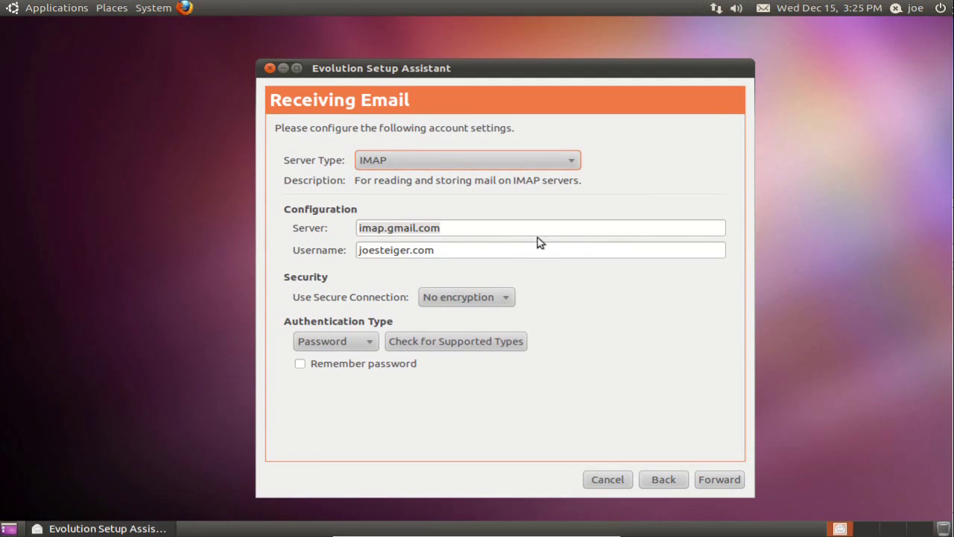
pyautogui.click(503, 299)
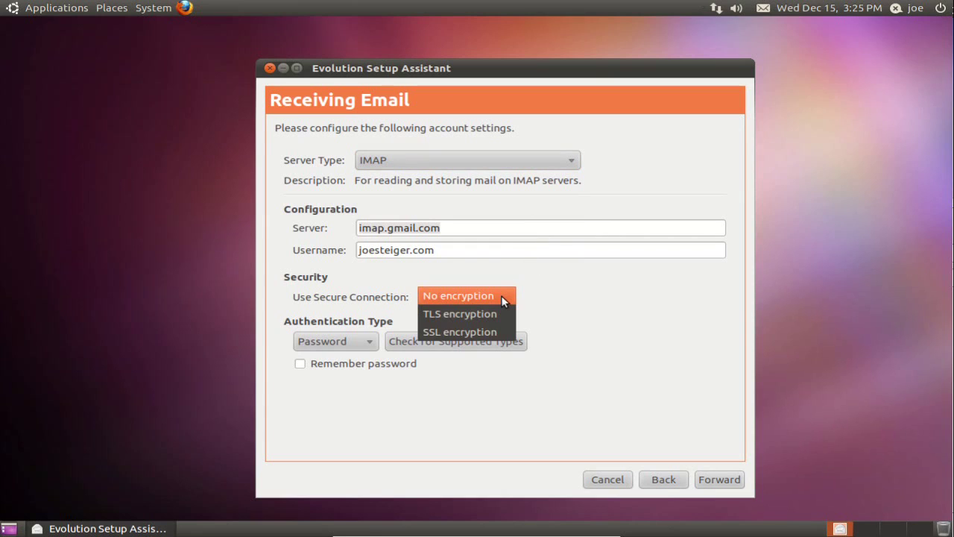
pyautogui.click(457, 332)
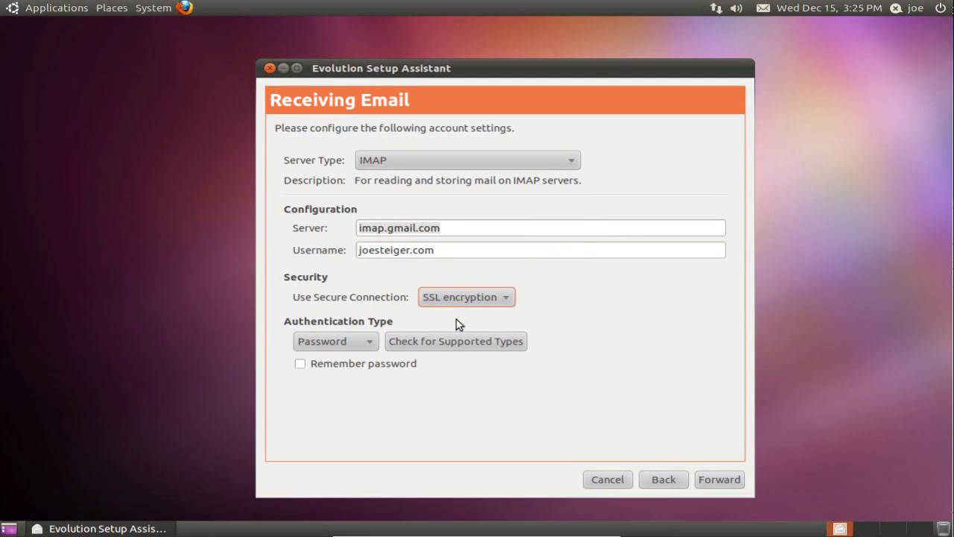
pyautogui.click(300, 364)
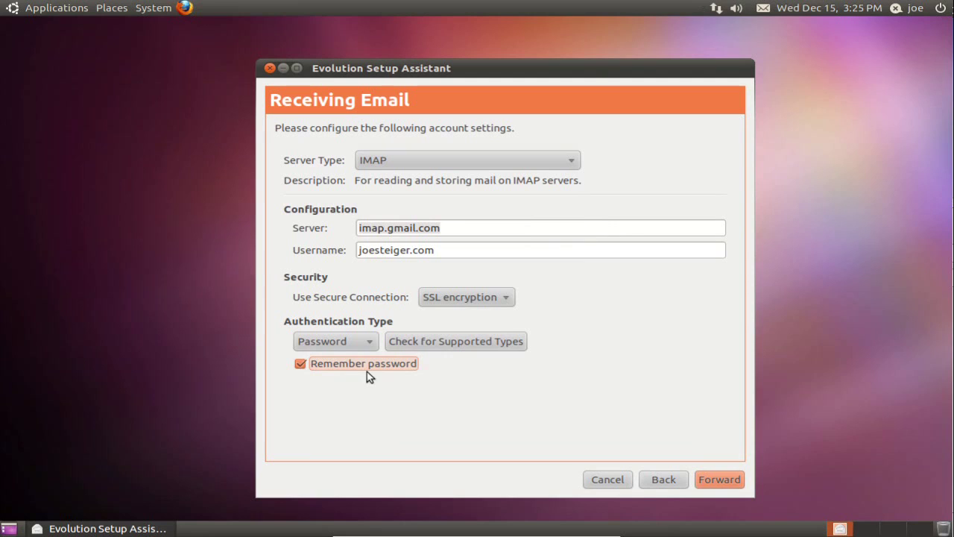
pyautogui.click(703, 480)
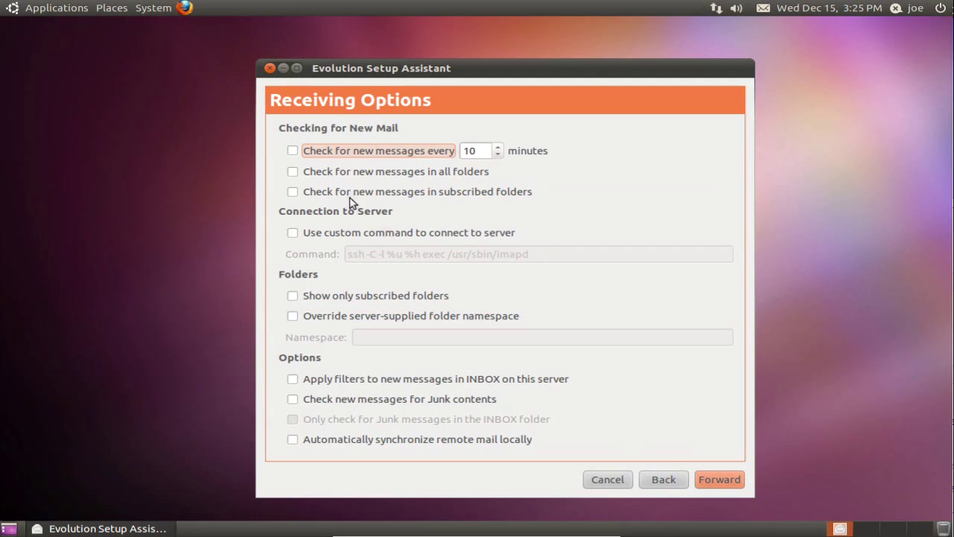
# Step: Turn on checking for new messages every 1 minute, then go on to the sending settings
pyautogui.click(293, 152)
pyautogui.doubleClick(473, 152)
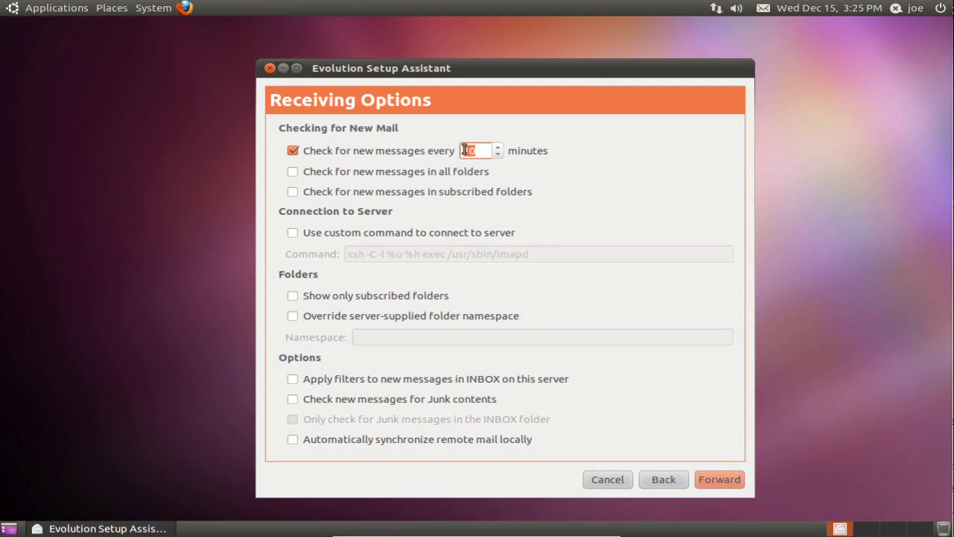
pyautogui.write('1')
pyautogui.click(723, 478)
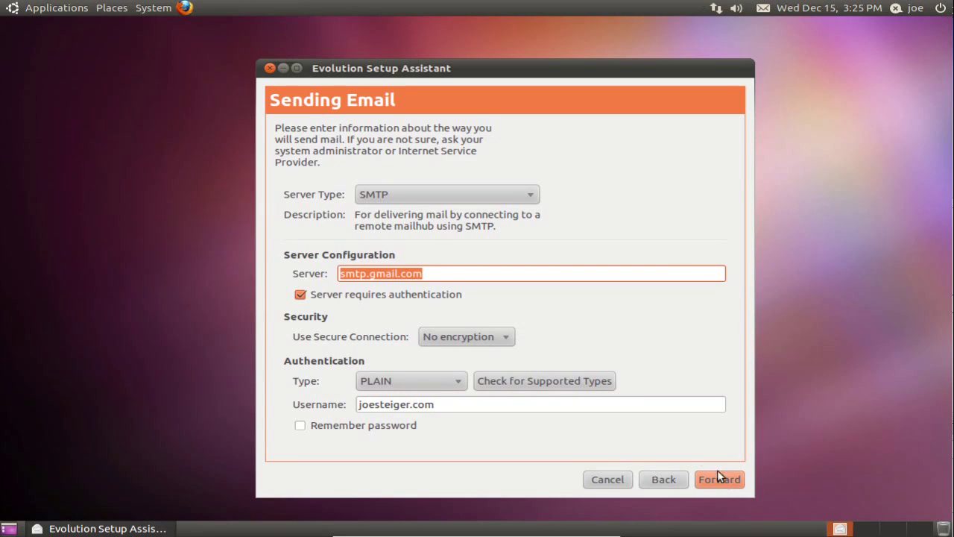
# Step: Give outgoing SMTP mail SSL encryption with a remembered password, then go on to Account Management
pyautogui.click(493, 334)
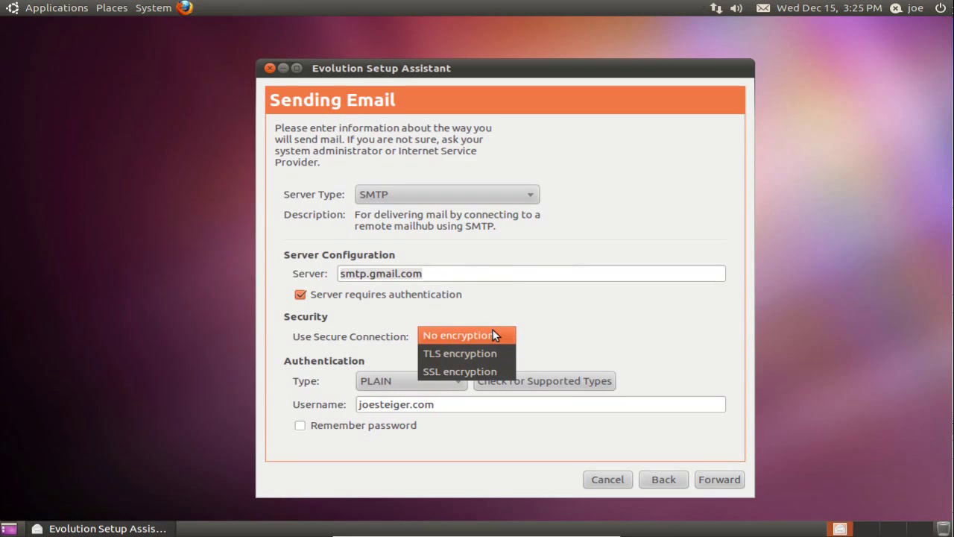
pyautogui.click(460, 372)
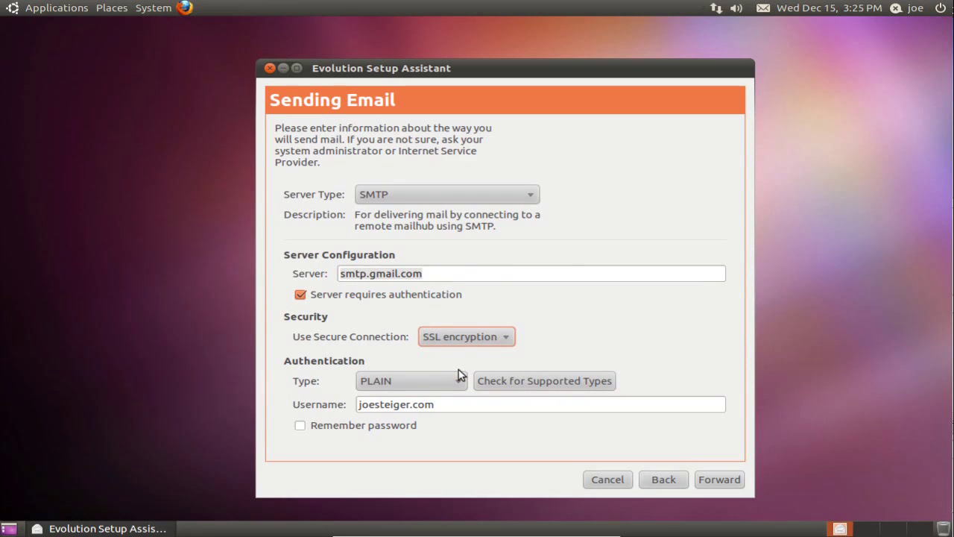
pyautogui.click(301, 427)
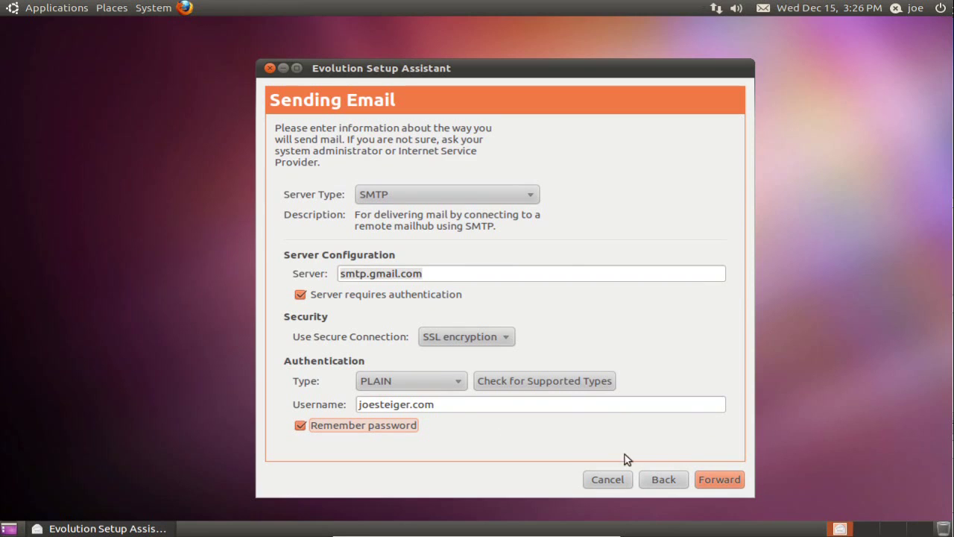
pyautogui.click(720, 480)
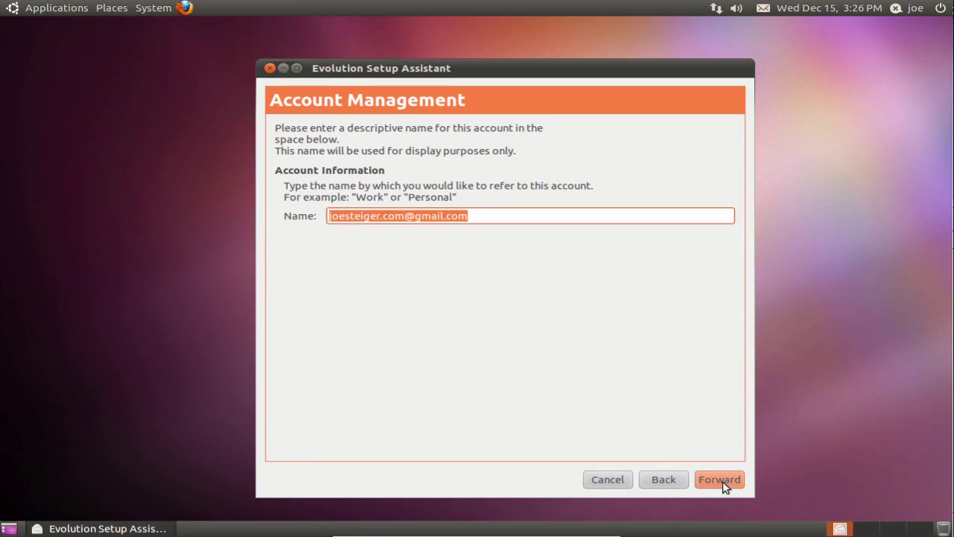
# Step: Keep the Gmail address as the account name and advance to the Done page
pyautogui.click(720, 480)
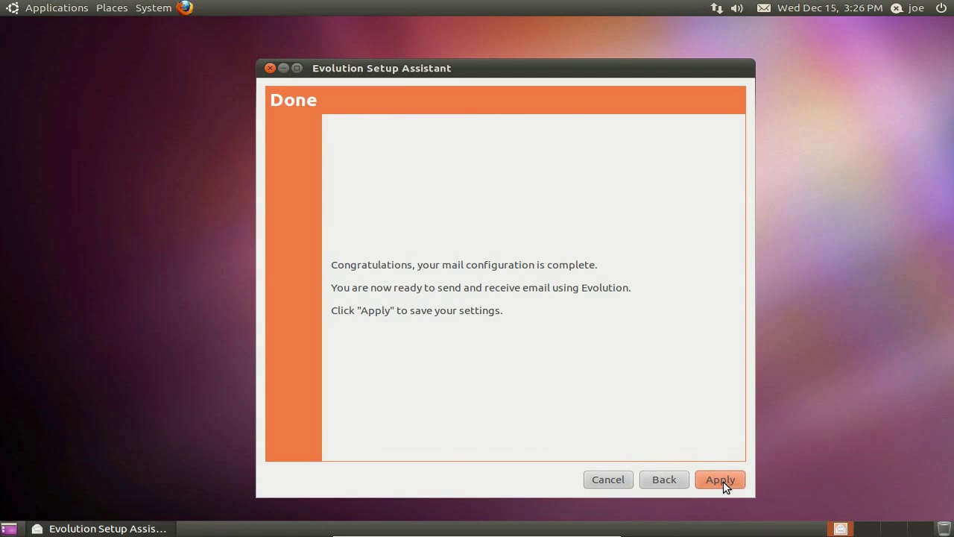
# Step: Apply the account, enter the IMAP password, and delete the digest and merge-proposal messages
pyautogui.click(723, 481)
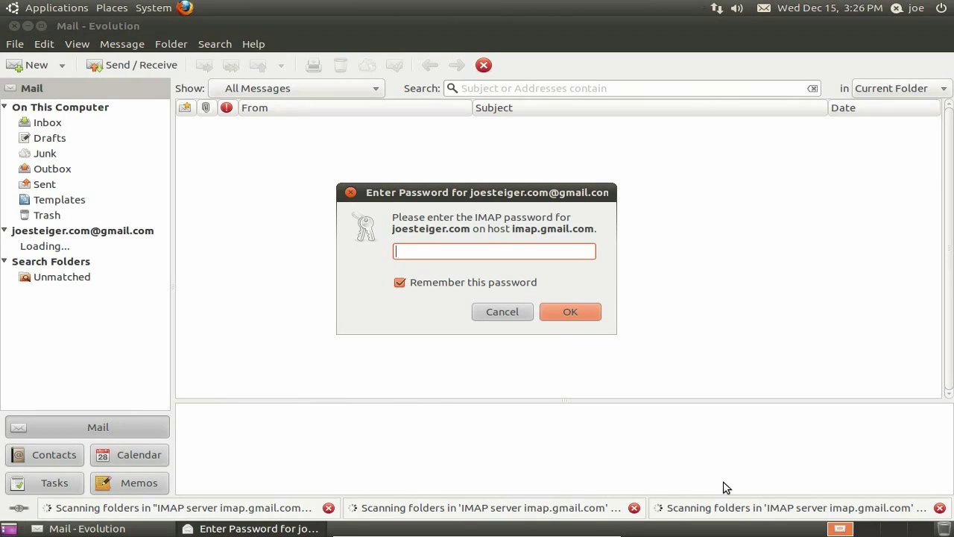
pyautogui.write('*******')
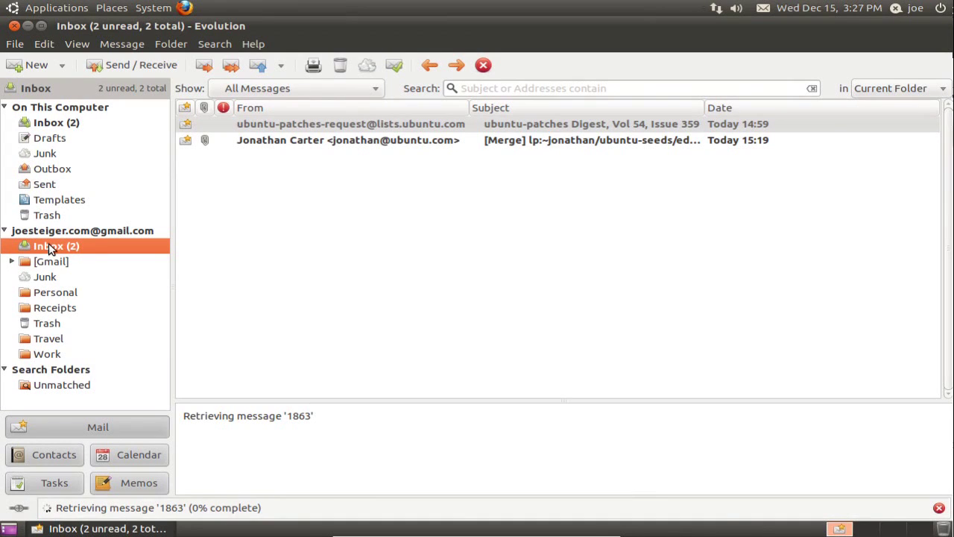
pyautogui.click(525, 127)
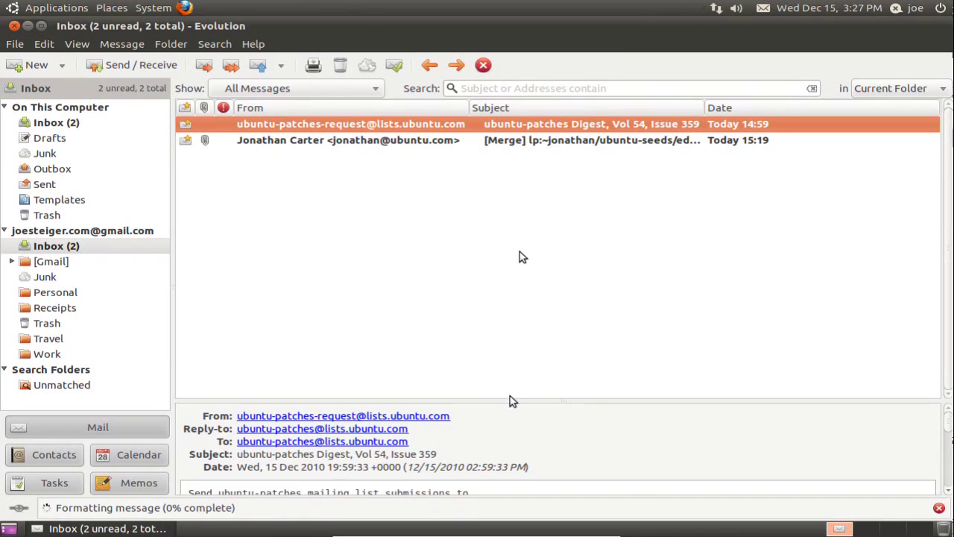
pyautogui.moveTo(509, 396); pyautogui.dragTo(493, 235)
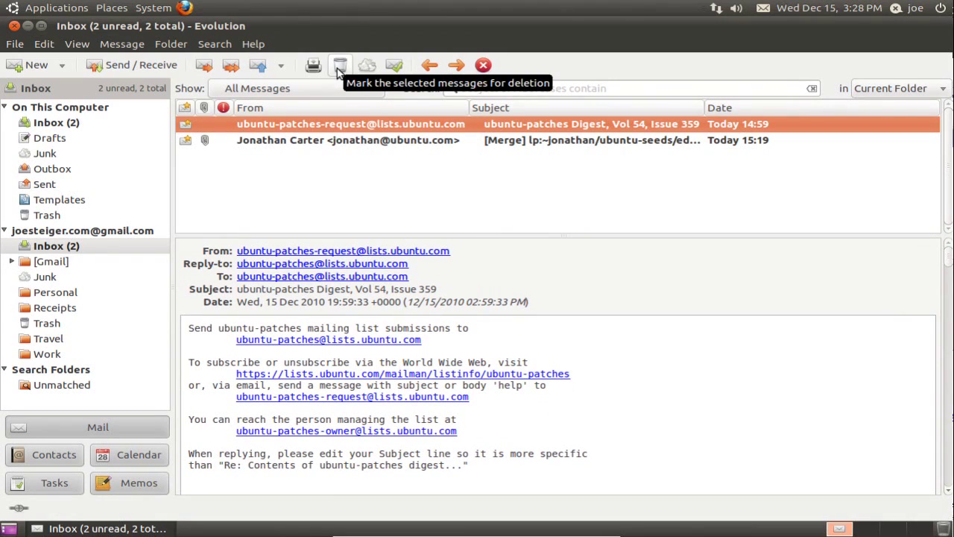
pyautogui.click(339, 67)
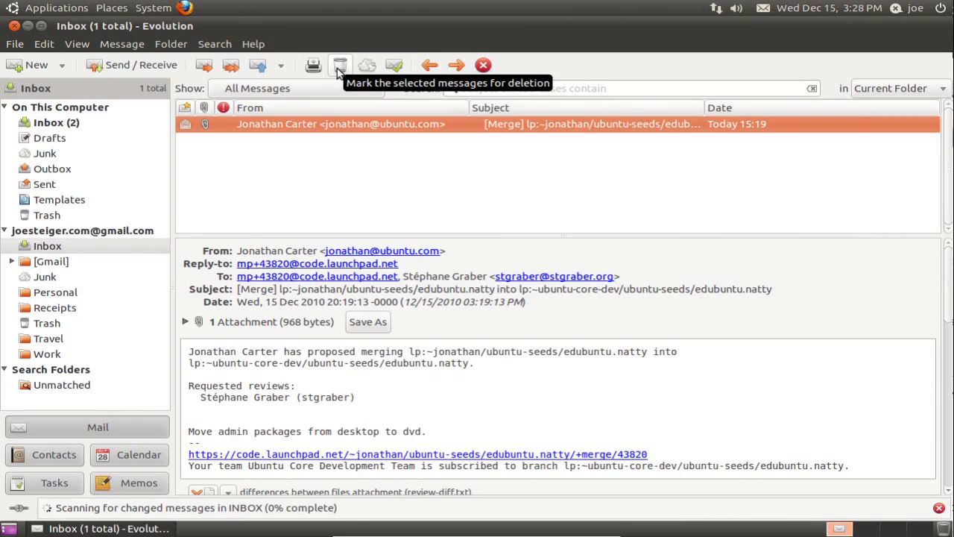
pyautogui.click(339, 67)
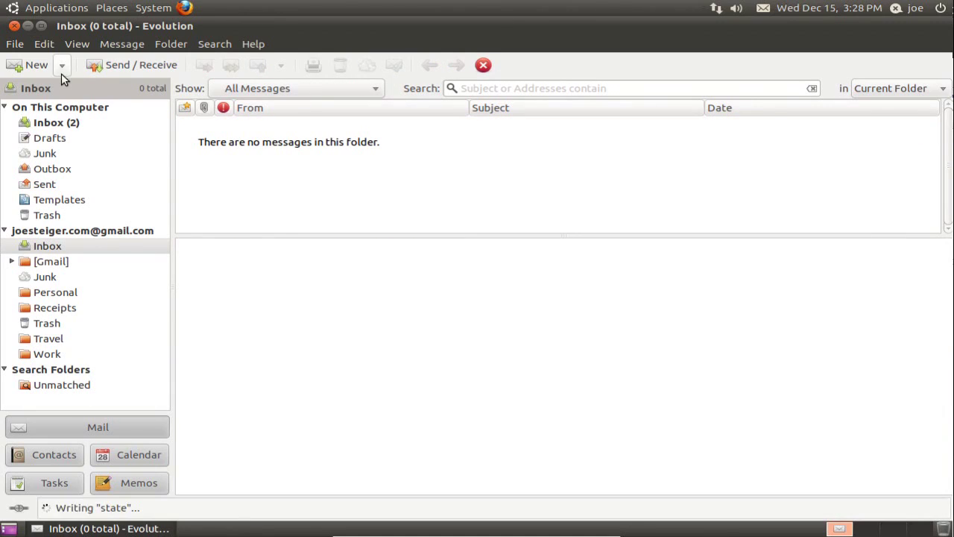
# Step: Send a new email to the personal address with subject 'test' and body 'testing'
pyautogui.click(31, 70)
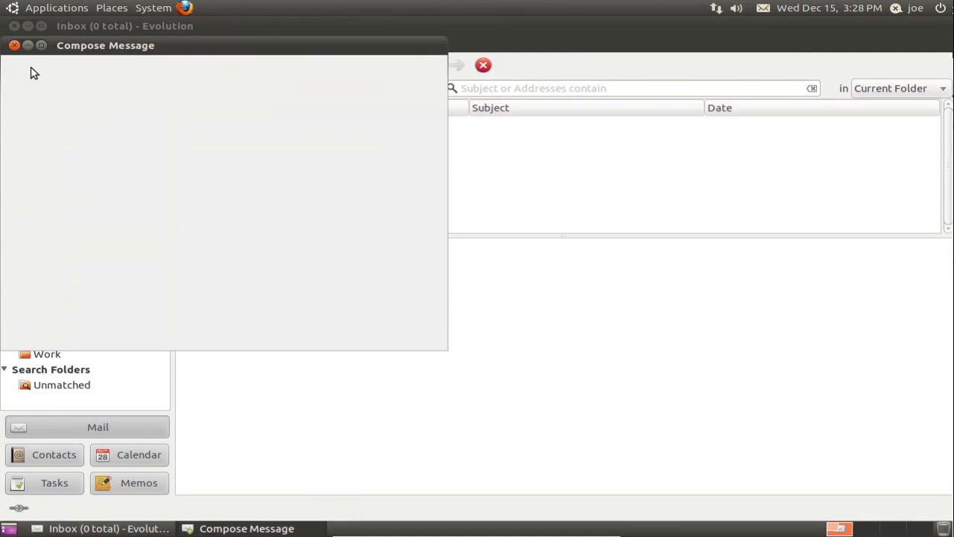
pyautogui.moveTo(80, 46); pyautogui.dragTo(310, 90)
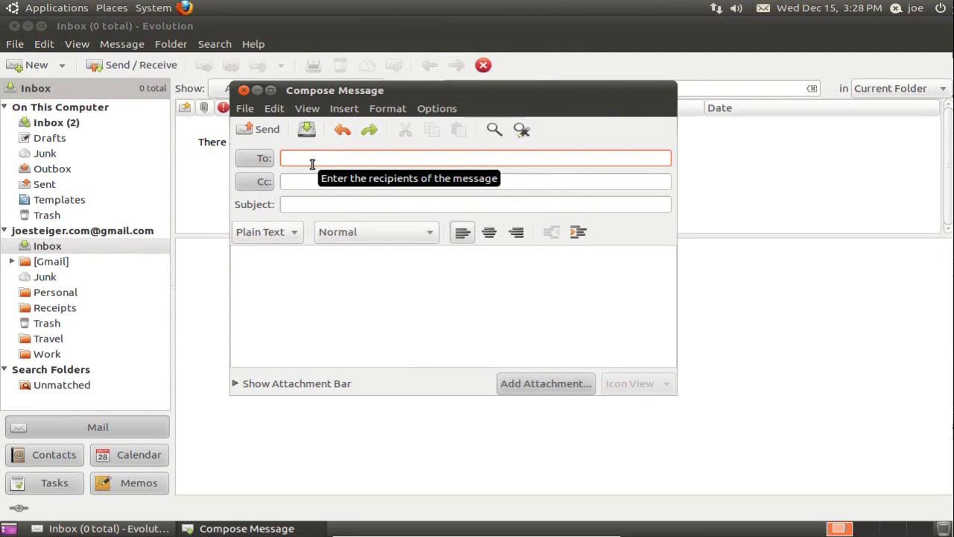
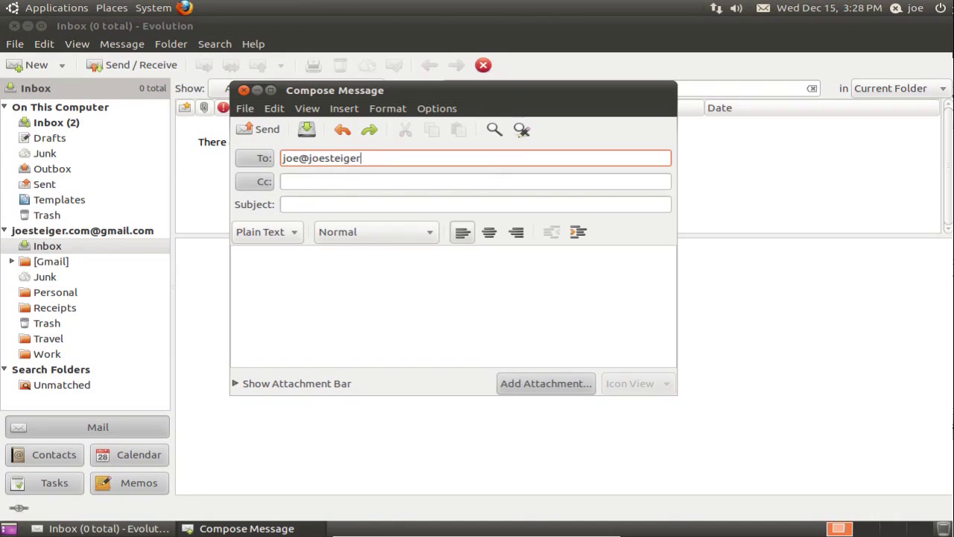
pyautogui.press('Tab')
pyautogui.press('Tab')
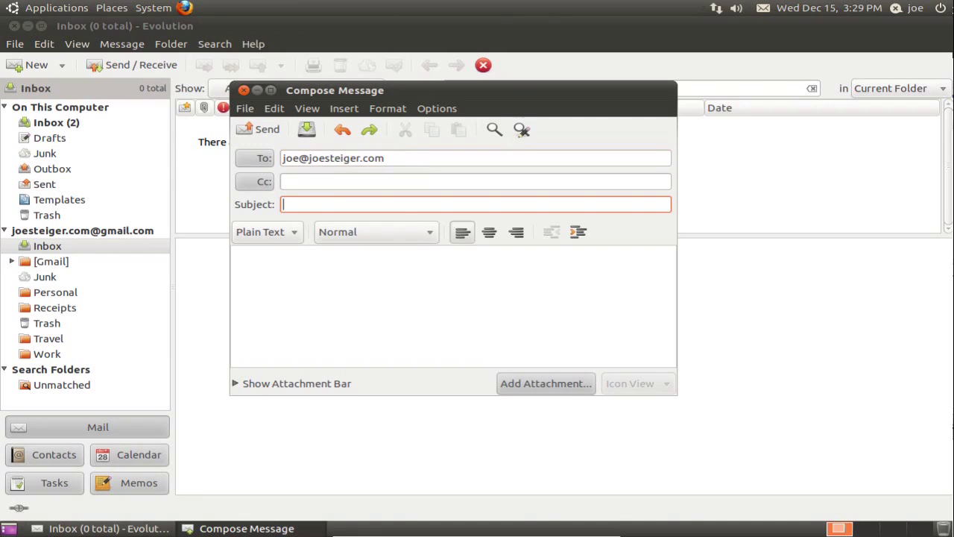
pyautogui.write('t')
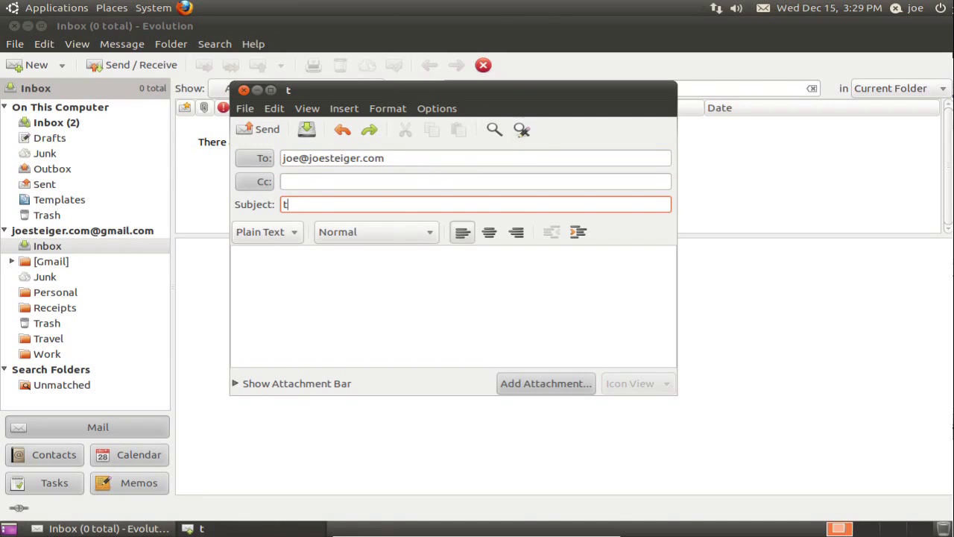
pyautogui.write('est')
pyautogui.press('Tab')
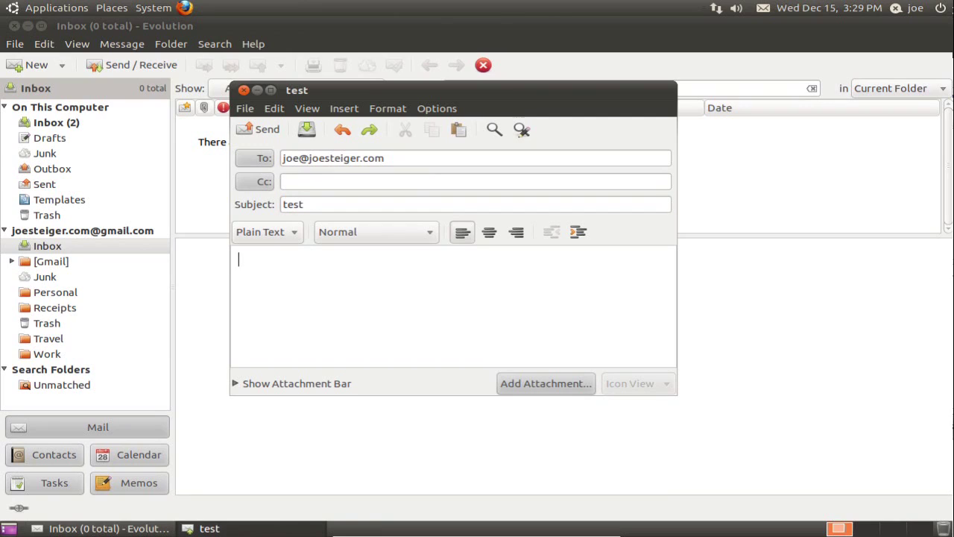
pyautogui.write('testing')
pyautogui.click(257, 138)
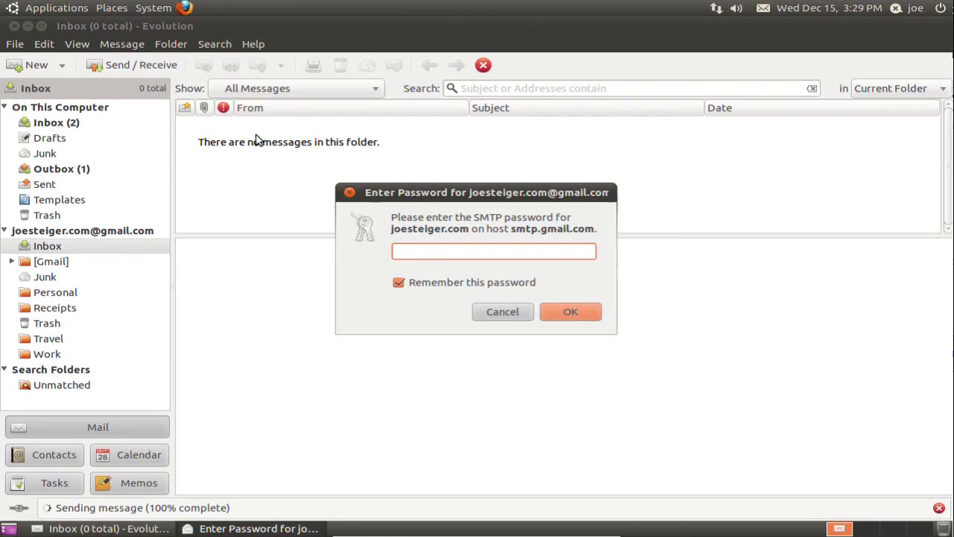
# Step: Enter the SMTP password so the test message goes out, then close the Evolution window
pyautogui.write('••')
pyautogui.write('•••')
pyautogui.write('•••')
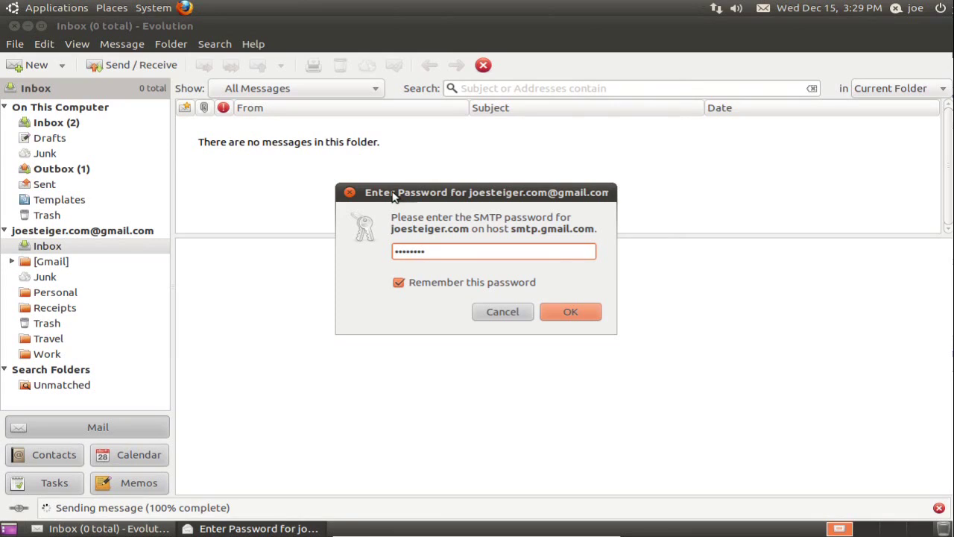
pyautogui.click(578, 311)
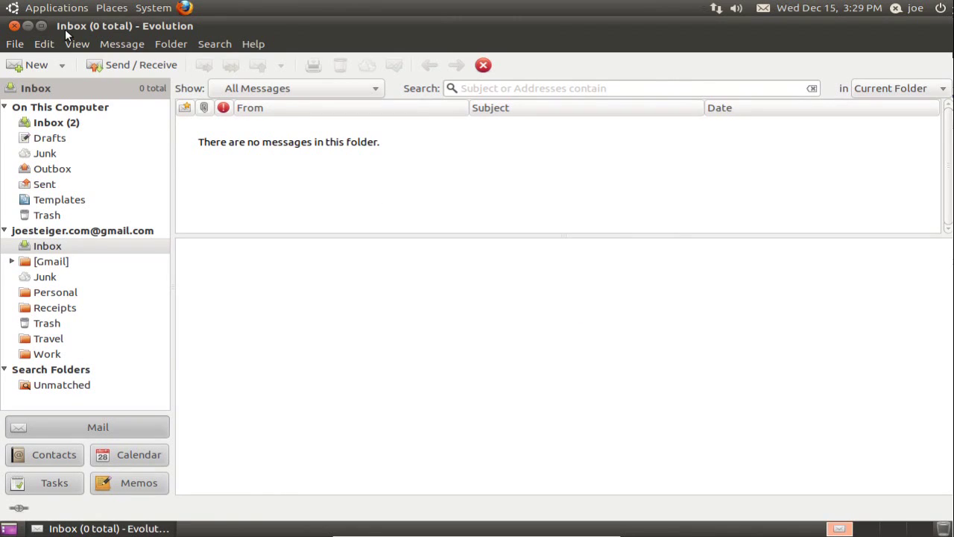
pyautogui.click(15, 27)
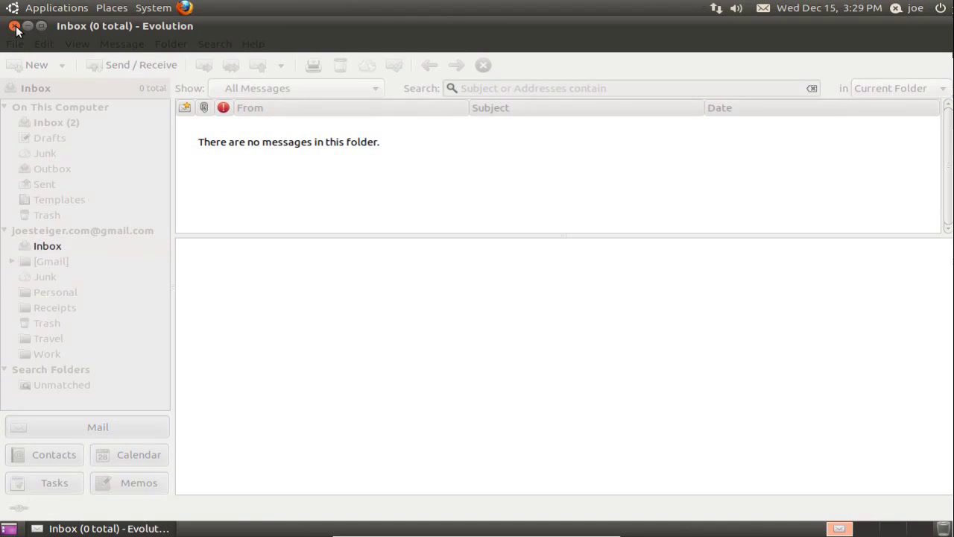